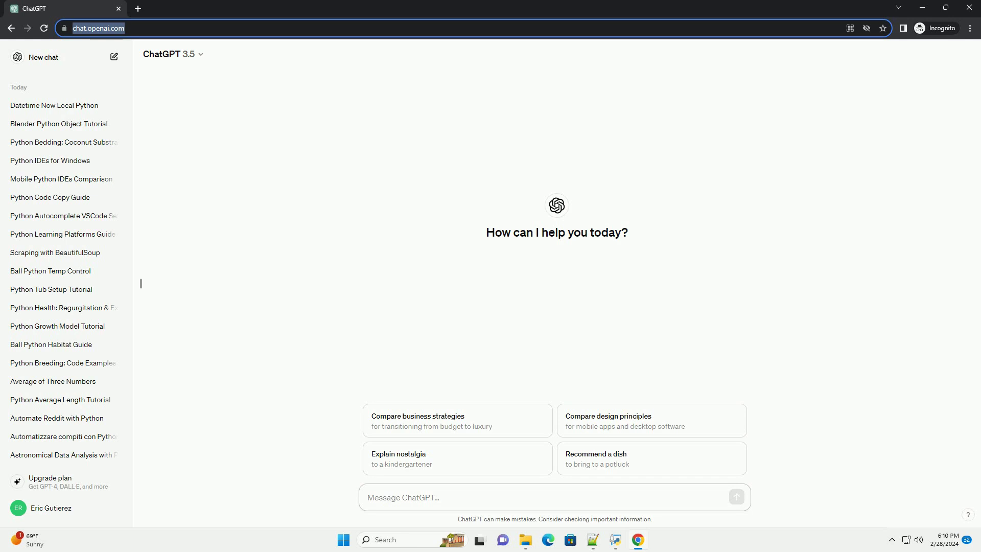
pyautogui.write('write an informative tutorial about declare an empty variable in python with code example')
# Step: Send the prompt requesting a Python empty-variable tutorial with code examples and a conclusion
pyautogui.press('Return')
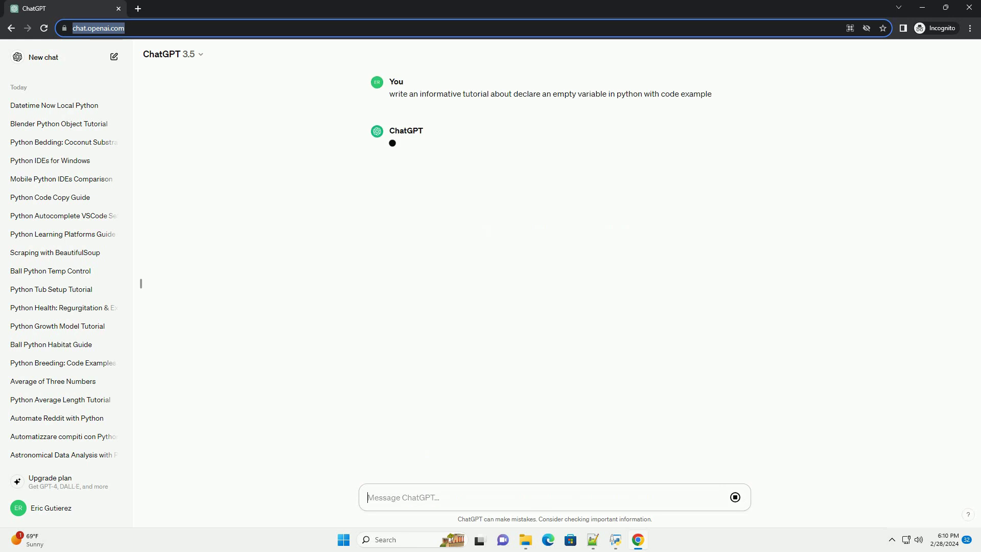